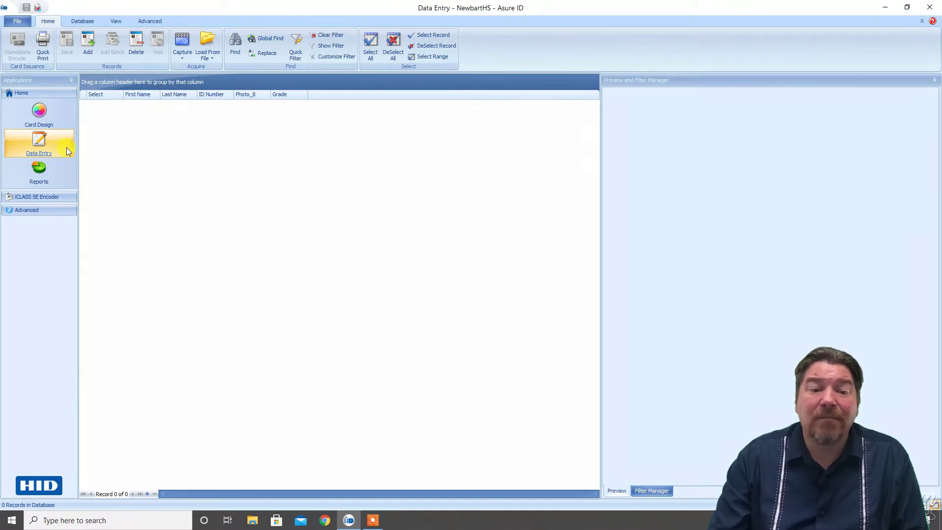
Show the Database ribbon tools in Data Entry while the records list is still empty.
{"action": "left_click", "coordinate": [86, 21]}
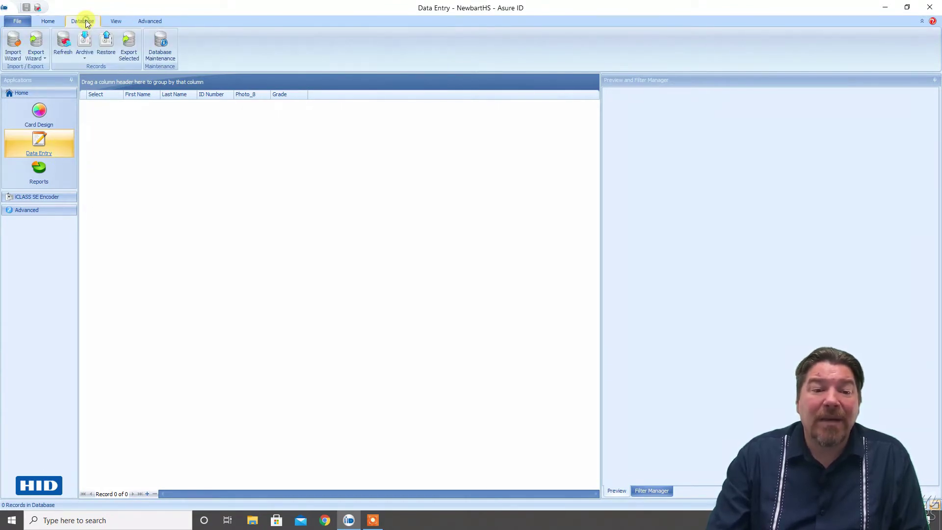
Start the Import Wizard with Comma Separated Values as the source and Log all records enabled.
{"action": "left_click", "coordinate": [18, 53]}
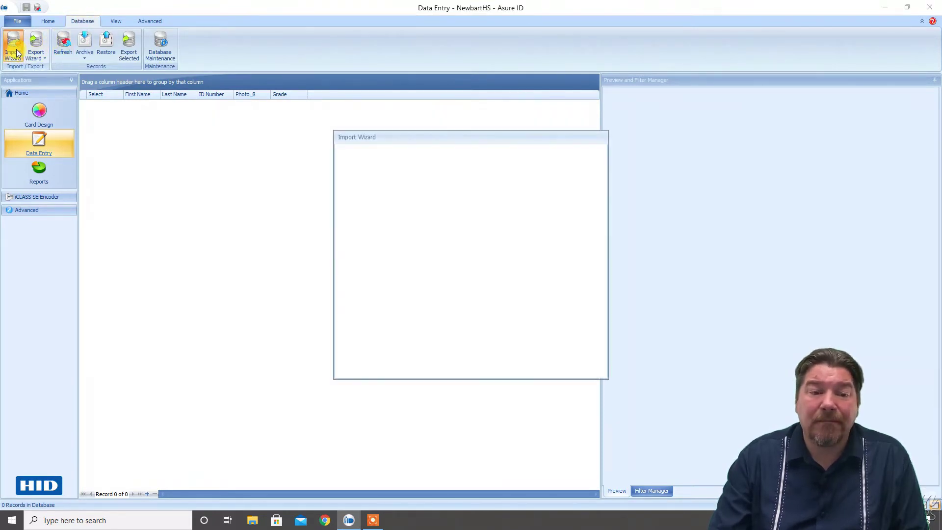
{"action": "left_click", "coordinate": [538, 369]}
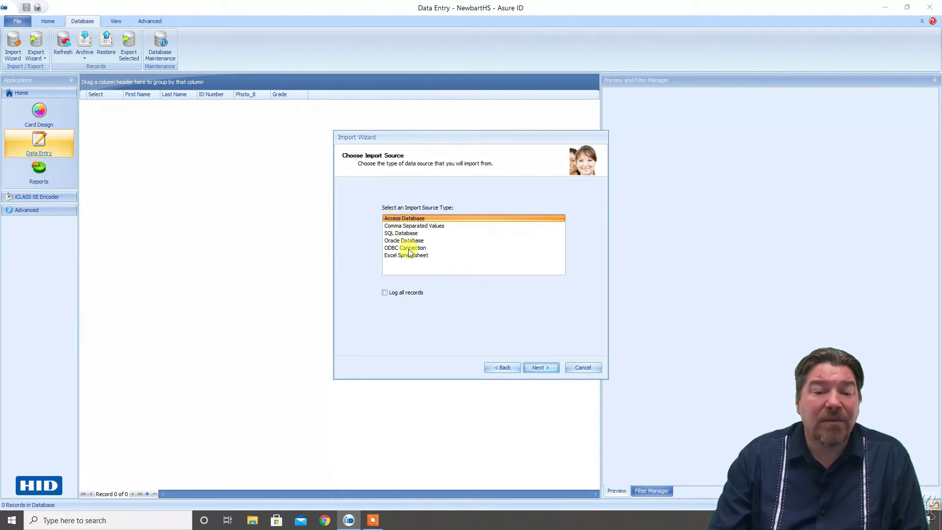
{"action": "left_click", "coordinate": [401, 225]}
{"action": "left_click", "coordinate": [387, 295]}
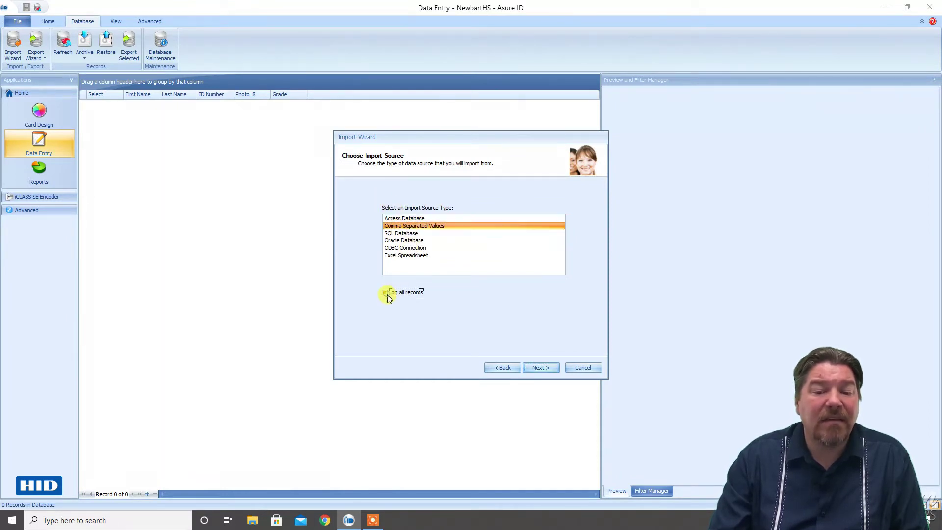
{"action": "left_click", "coordinate": [543, 369]}
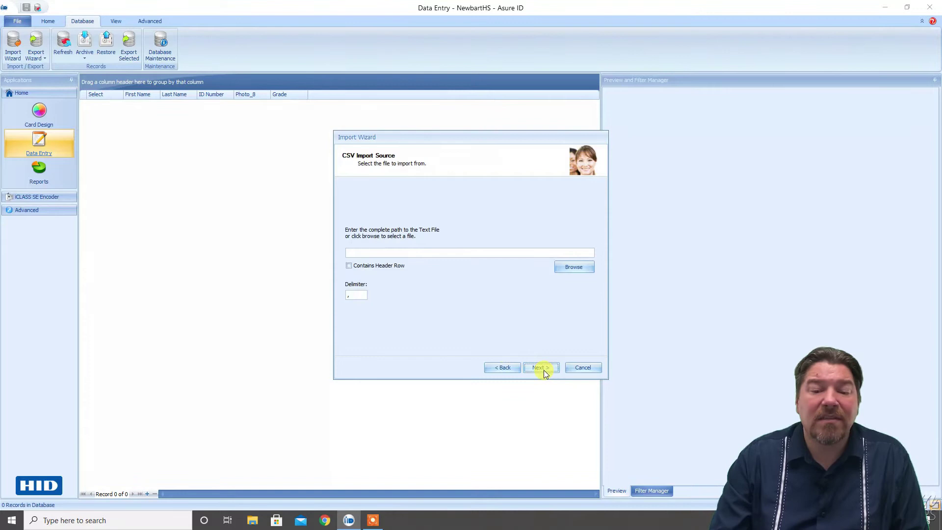
Select NEWBARTHS.csv as the source file, marked as containing a header row.
{"action": "left_click", "coordinate": [349, 266]}
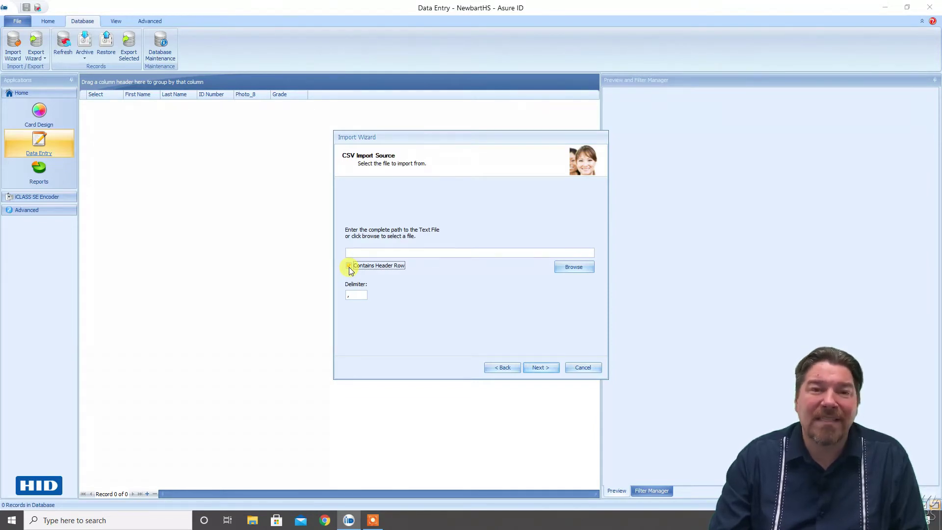
{"action": "left_click", "coordinate": [572, 269]}
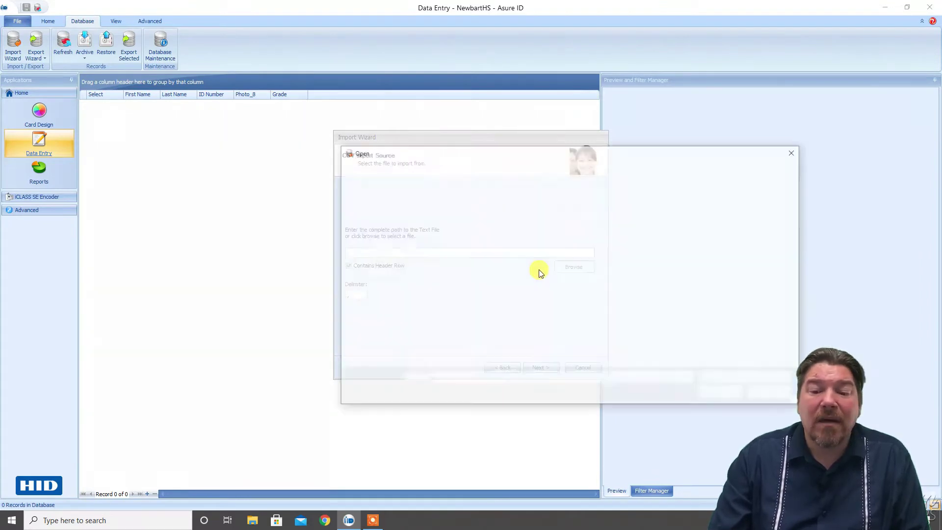
{"action": "double_click", "coordinate": [444, 216]}
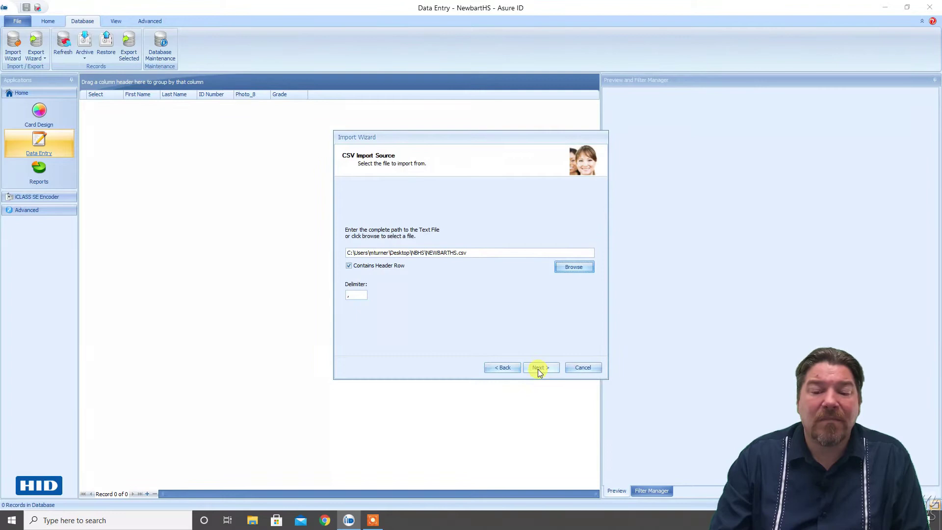
Link the CSV's First Name and Last Name to the template's First_Name and Last_Name fields.
{"action": "left_click", "coordinate": [537, 369]}
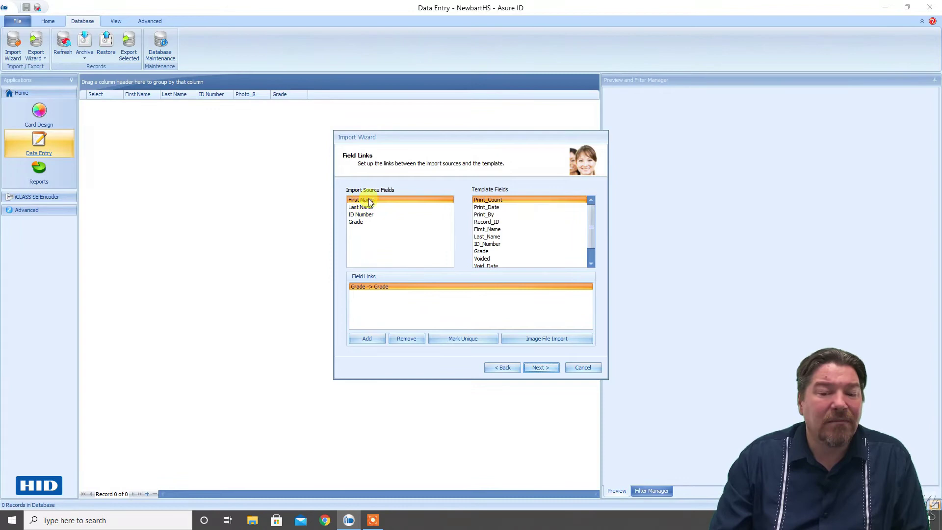
{"action": "left_click", "coordinate": [478, 230]}
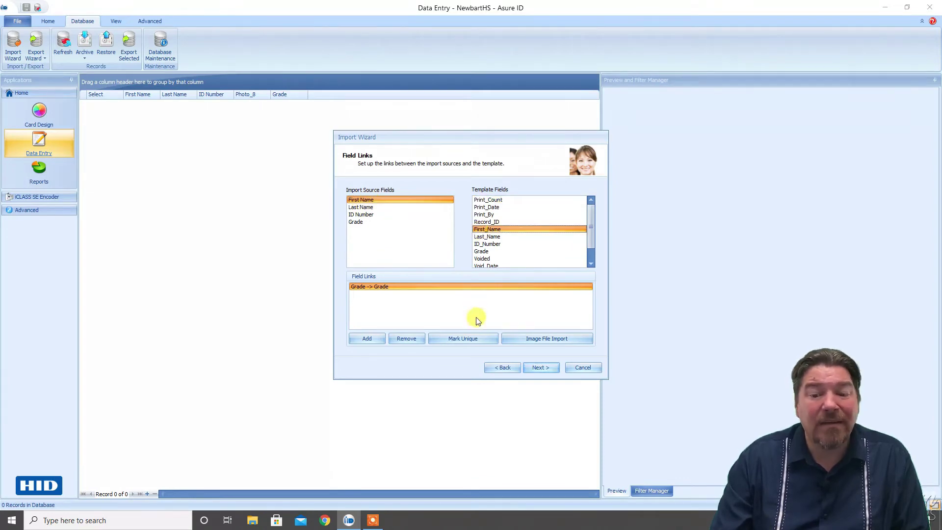
{"action": "left_click", "coordinate": [370, 339]}
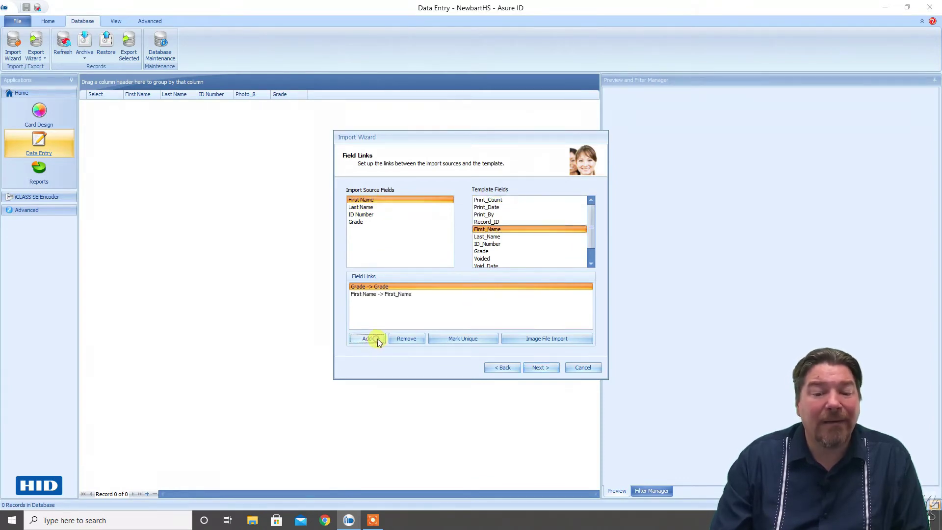
{"action": "left_click", "coordinate": [363, 207]}
{"action": "left_click", "coordinate": [488, 238]}
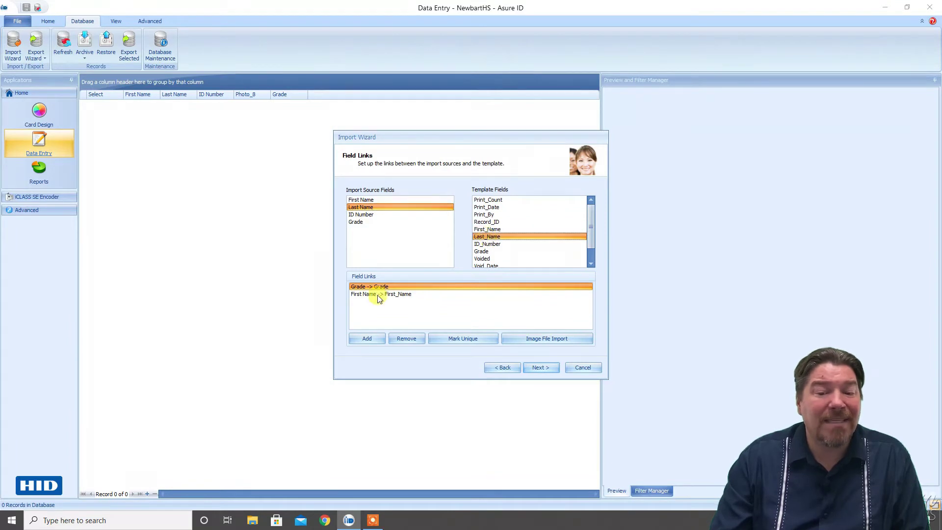
{"action": "left_click", "coordinate": [363, 337]}
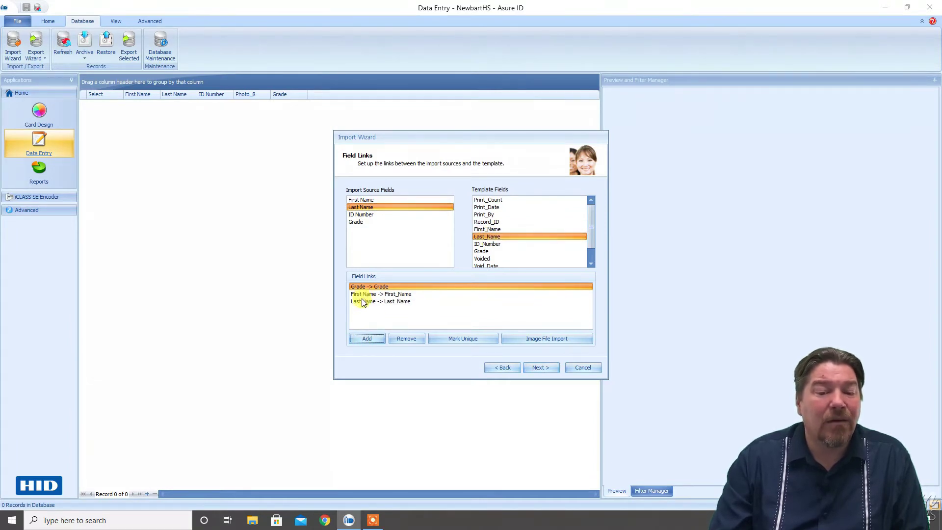
Link ID Number to ID_Number and mark that link as the unique key.
{"action": "left_click", "coordinate": [366, 215]}
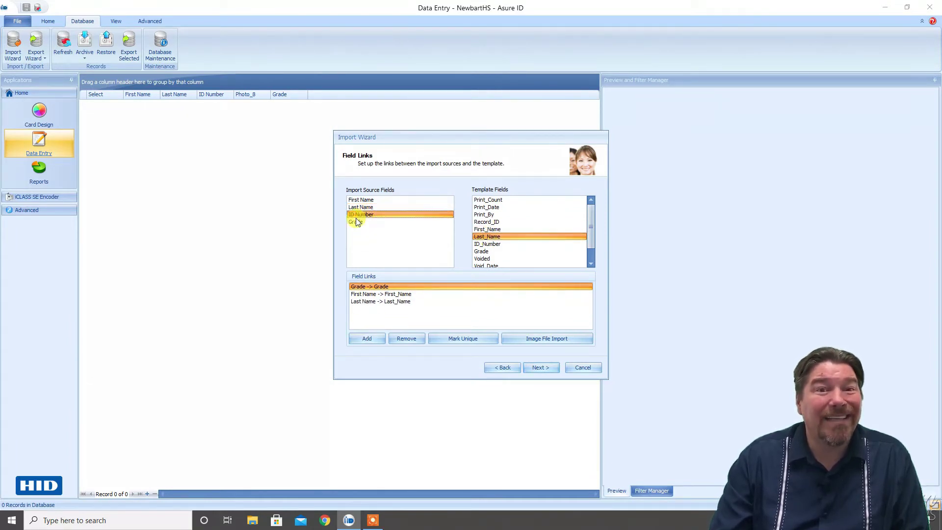
{"action": "left_click", "coordinate": [489, 245]}
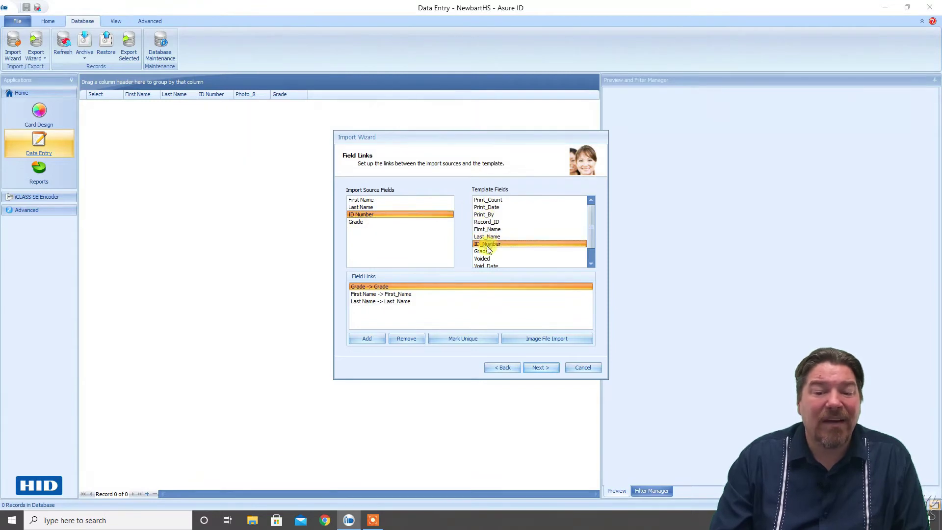
{"action": "left_click", "coordinate": [364, 339]}
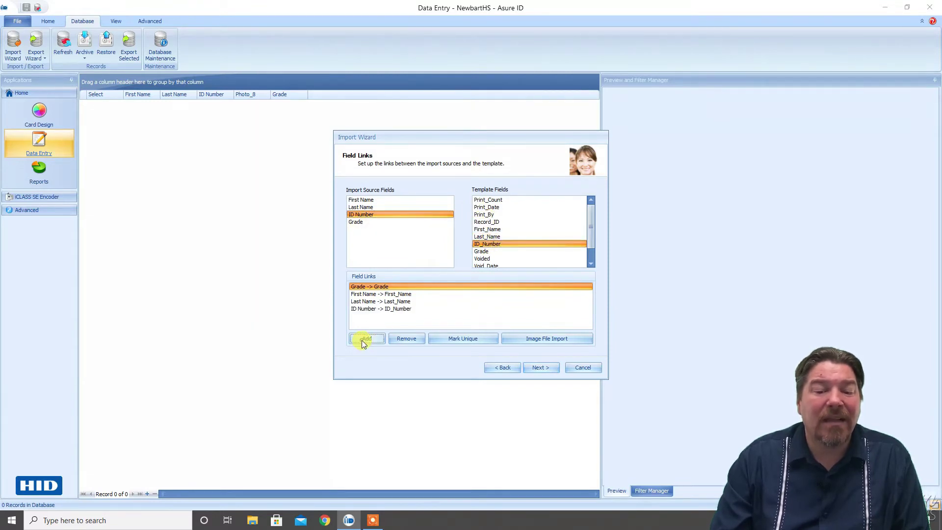
{"action": "left_click", "coordinate": [373, 309]}
{"action": "left_click", "coordinate": [447, 340]}
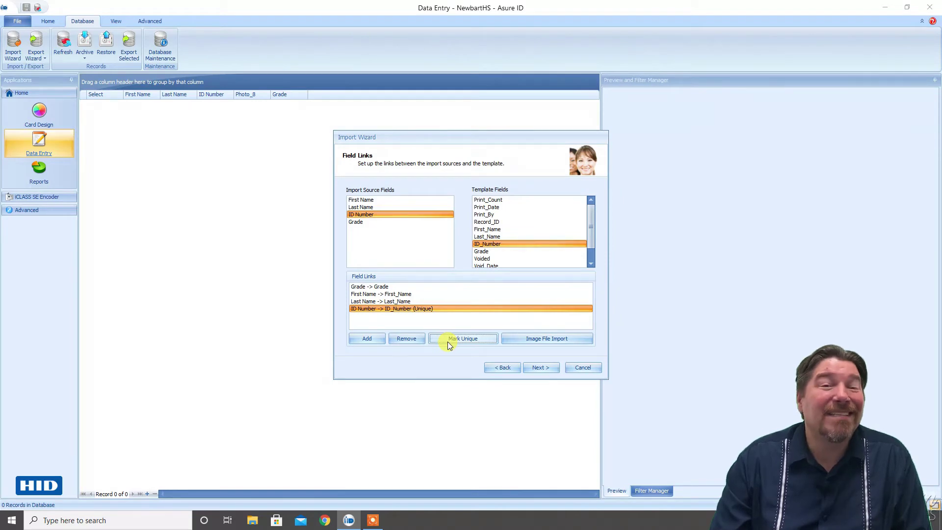
Run the import, updating existing and adding new records, loading 10 students.
{"action": "left_click", "coordinate": [538, 369]}
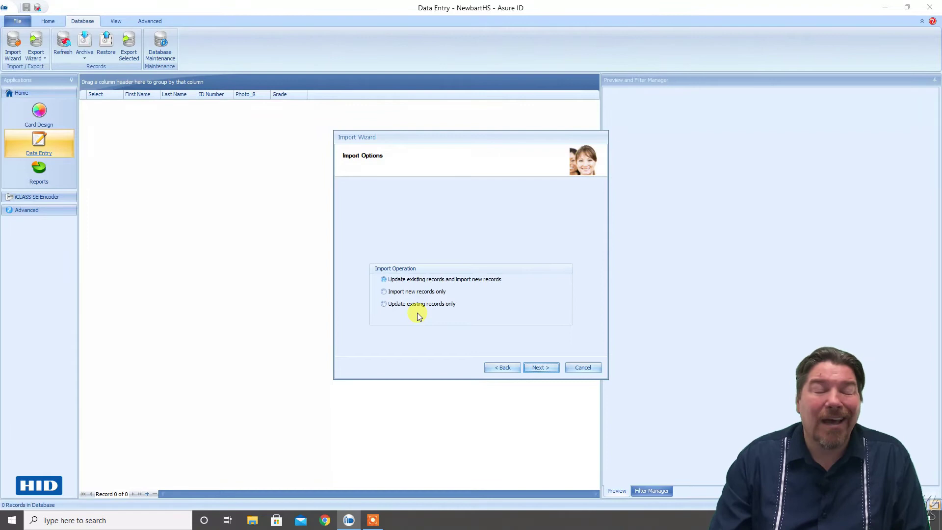
{"action": "left_click", "coordinate": [538, 366]}
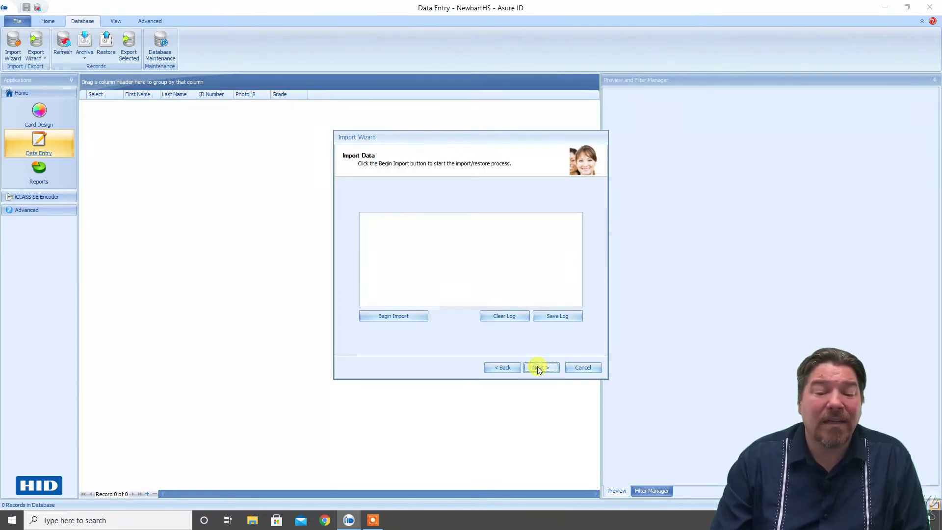
{"action": "left_click", "coordinate": [385, 317]}
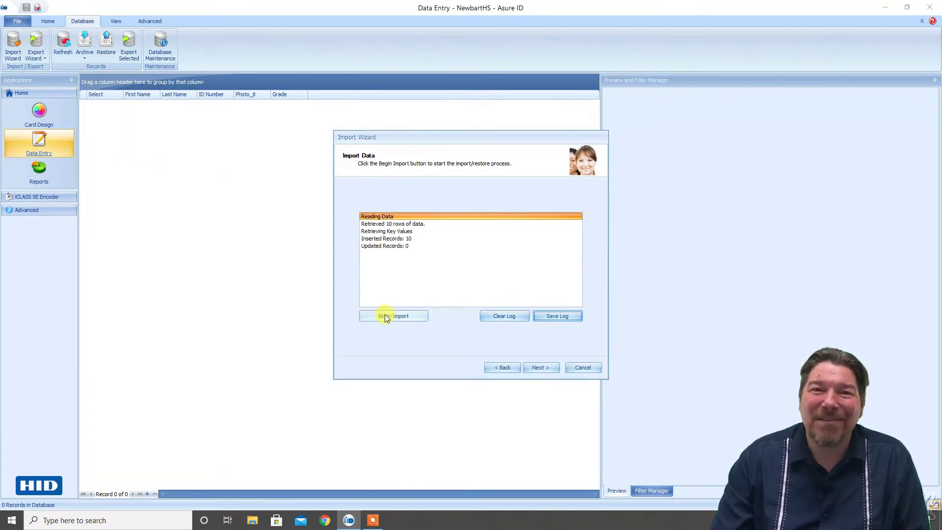
{"action": "left_click", "coordinate": [538, 367]}
{"action": "left_click", "coordinate": [540, 367]}
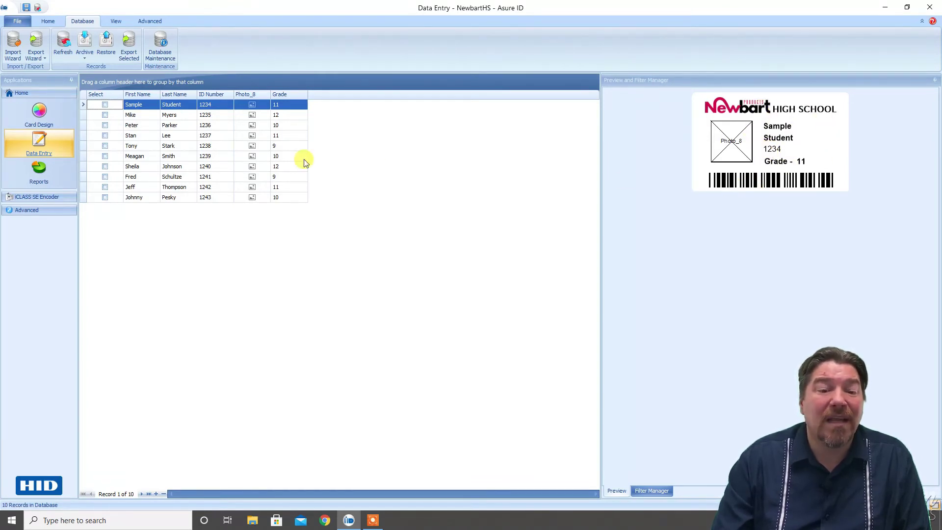
Preview badges for IDs 1236, 1238, 1239 and 1240, then open the Card Design view.
{"action": "left_click", "coordinate": [133, 127]}
{"action": "left_click", "coordinate": [132, 146]}
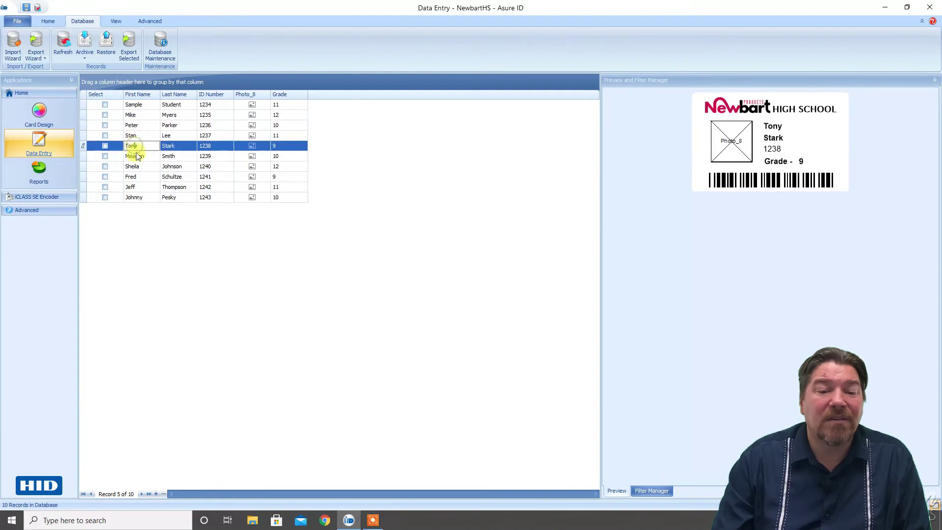
{"action": "left_click", "coordinate": [133, 156]}
{"action": "left_click", "coordinate": [140, 167]}
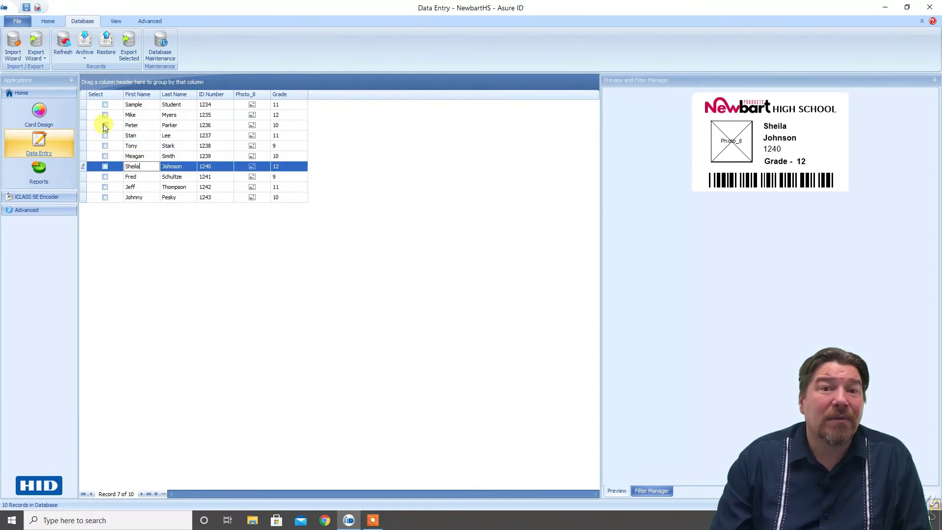
{"action": "left_click", "coordinate": [40, 110]}
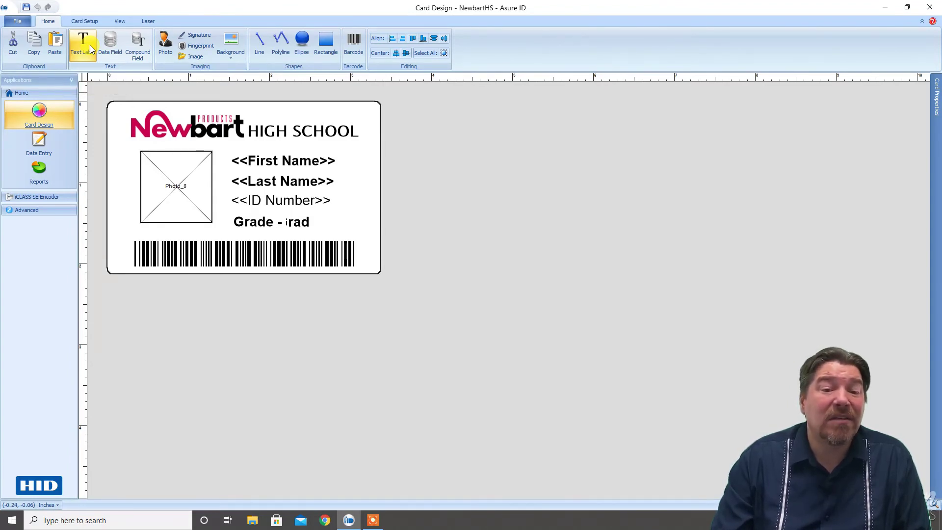
{"action": "left_click", "coordinate": [90, 45]}
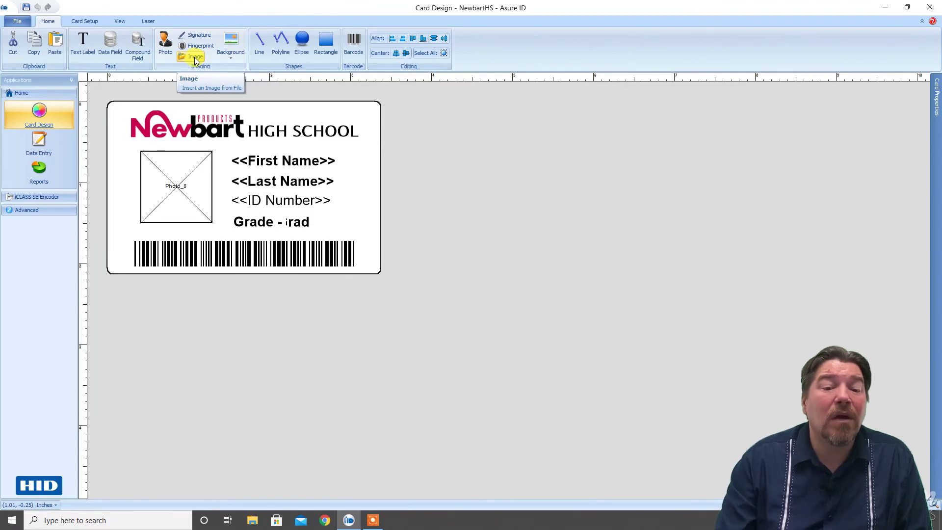
{"action": "left_click", "coordinate": [170, 122]}
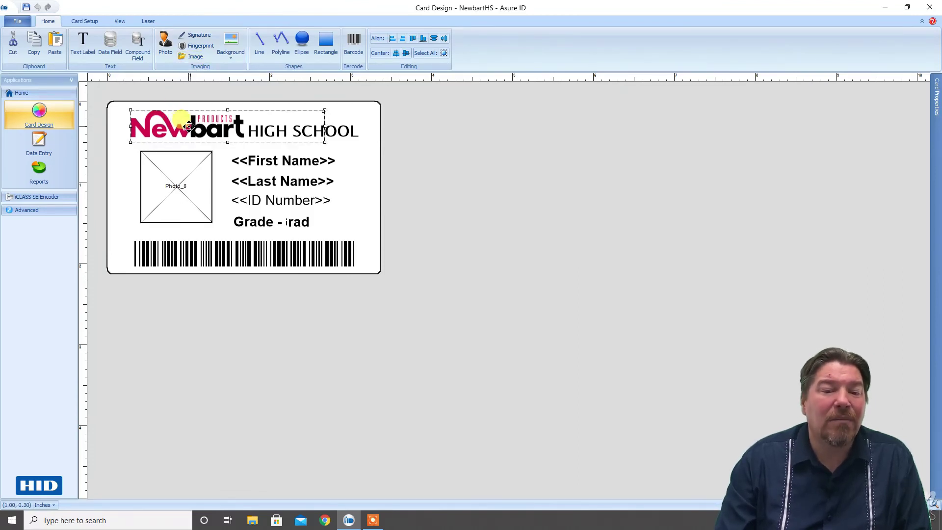